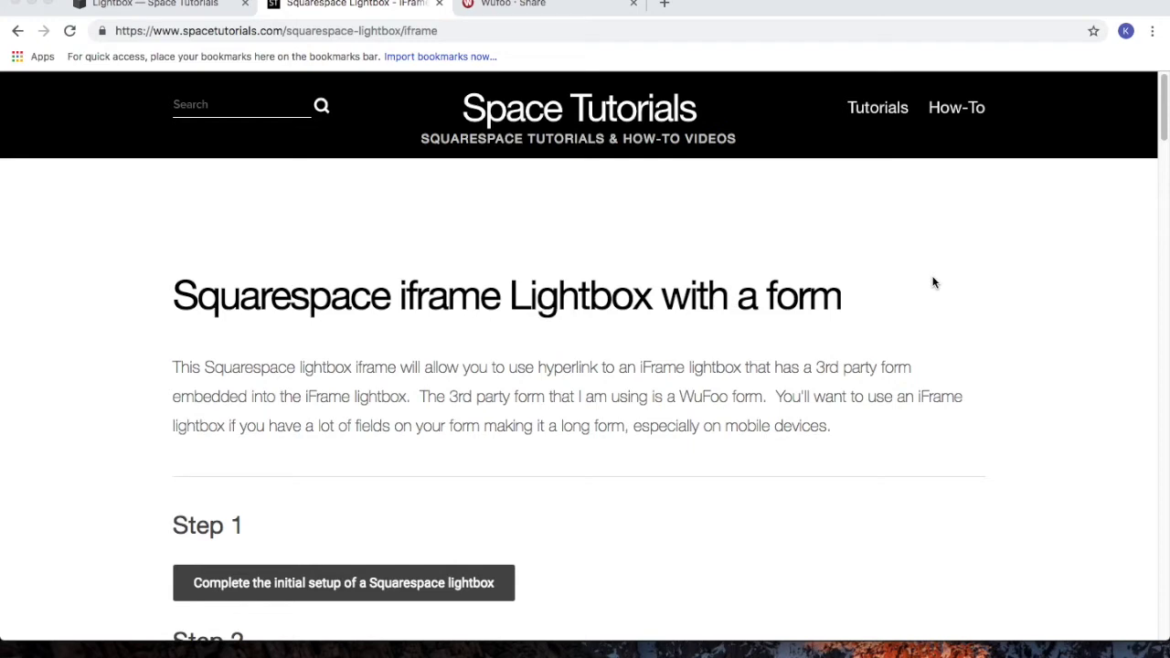
Select and copy the Step 2 text-link code line in the iframe lightbox tutorial
scroll(933, 283, down, 5)
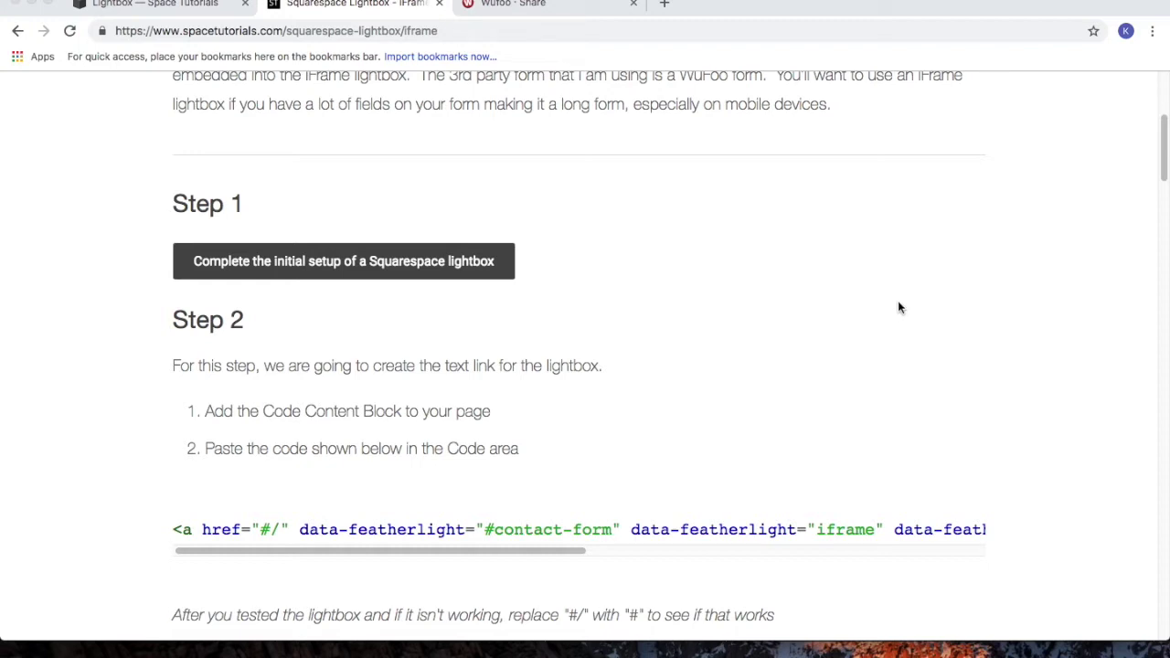
scroll(899, 303, down, 1)
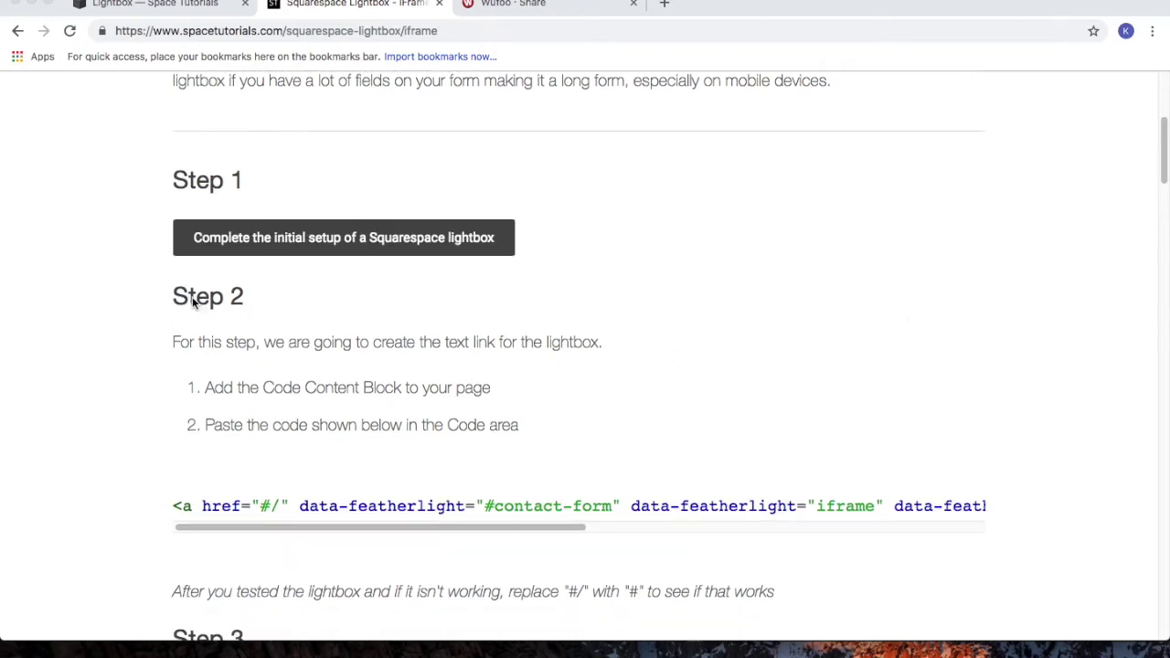
triple_click(384, 508)
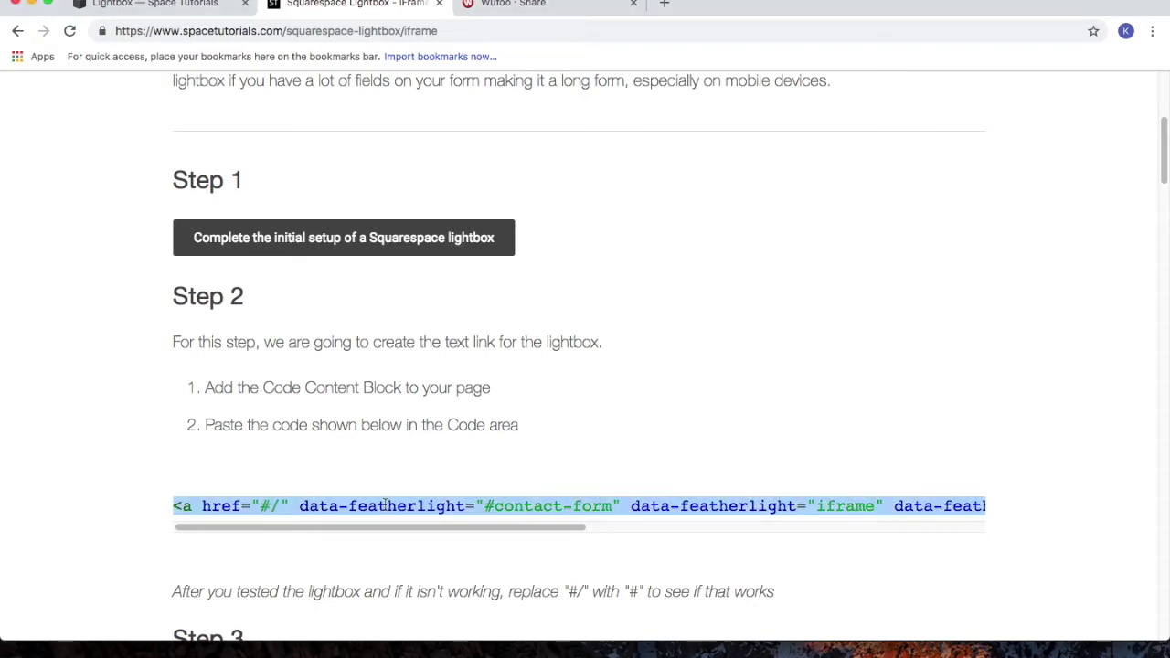
Insert a Code block below the heading on the Lightbox Demo page
click(204, 7)
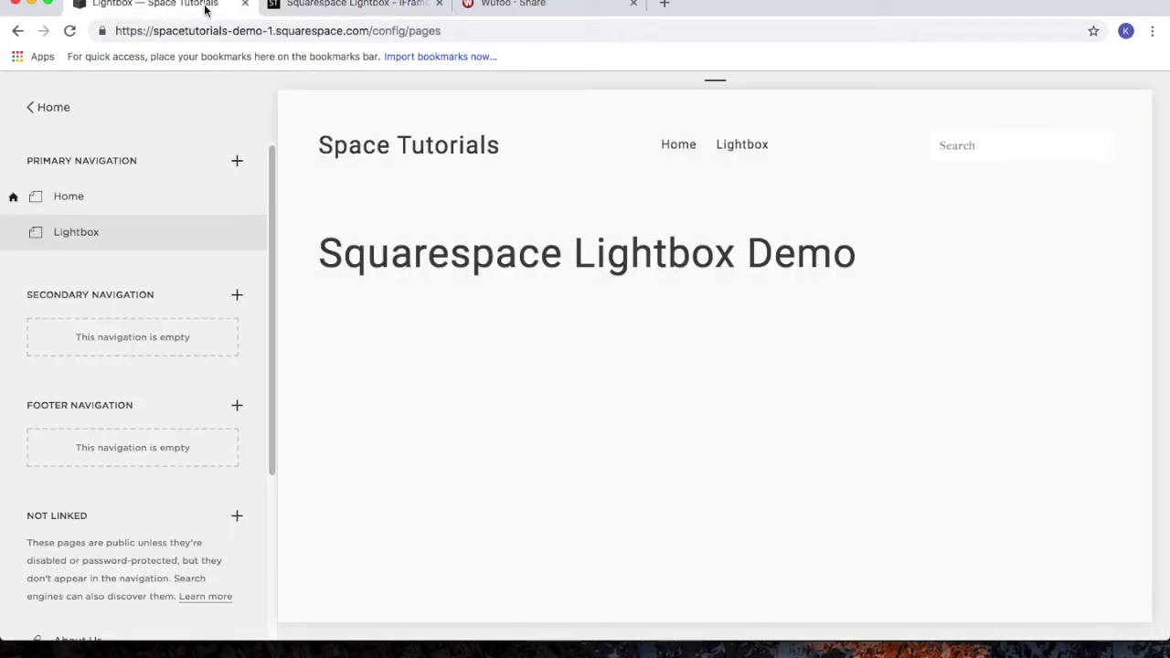
mouse_move(353, 230)
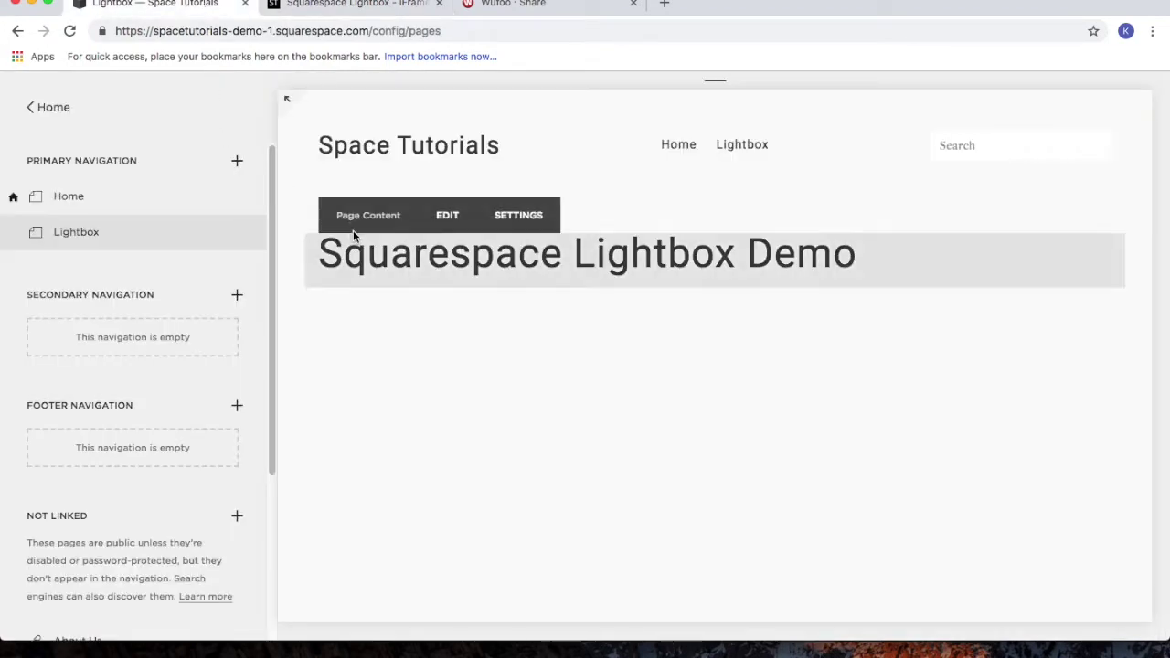
click(448, 226)
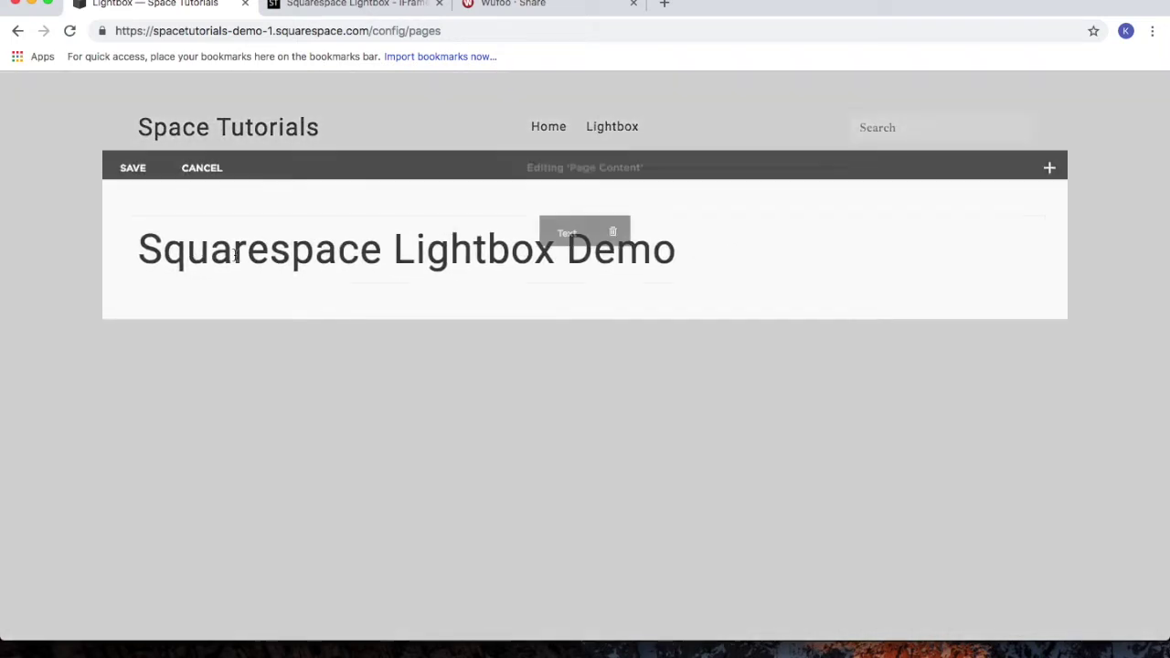
click(128, 289)
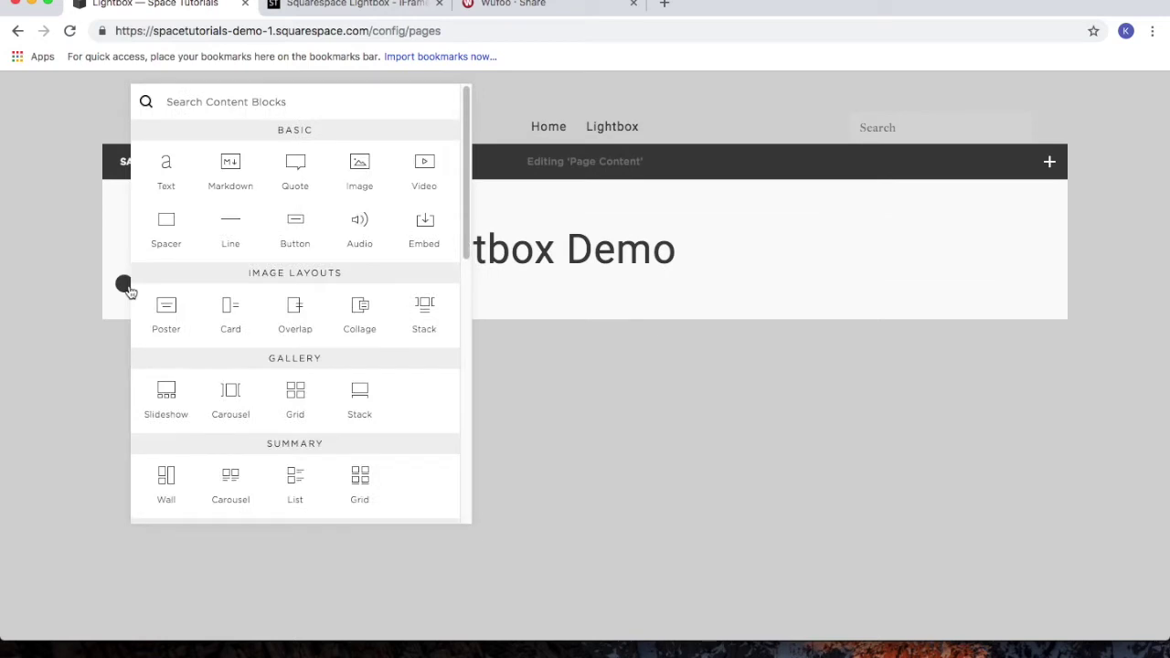
scroll(343, 323, down, 3)
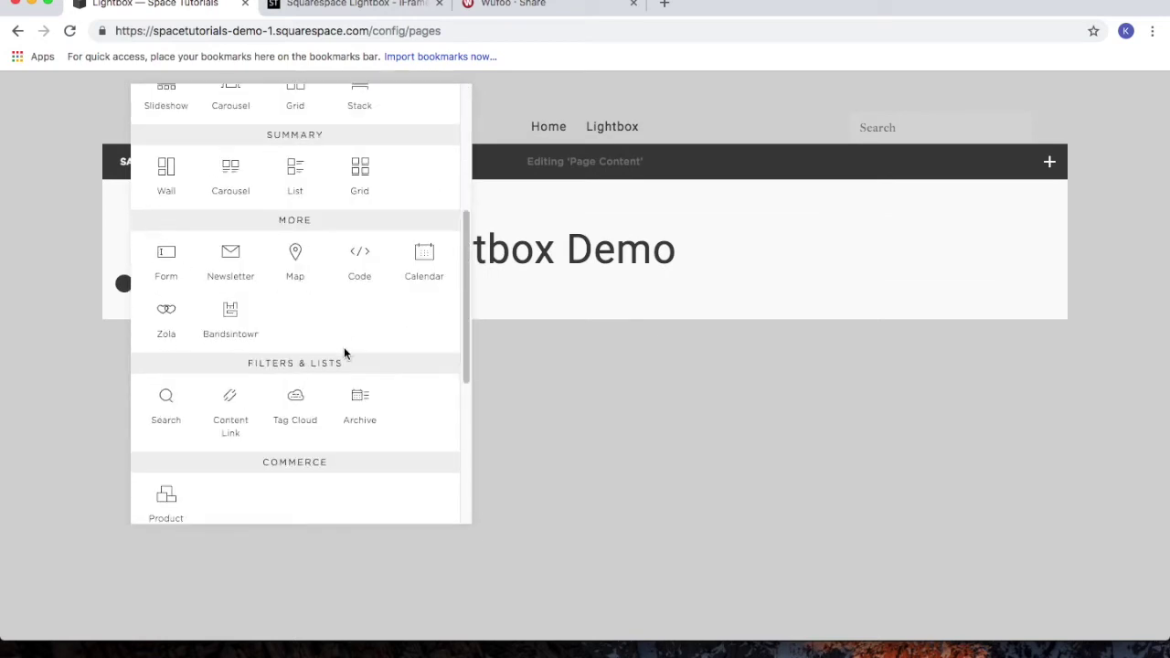
click(360, 283)
Replace the Hello, World! placeholder with the pasted Contact Us link code
drag(843, 377, 685, 381)
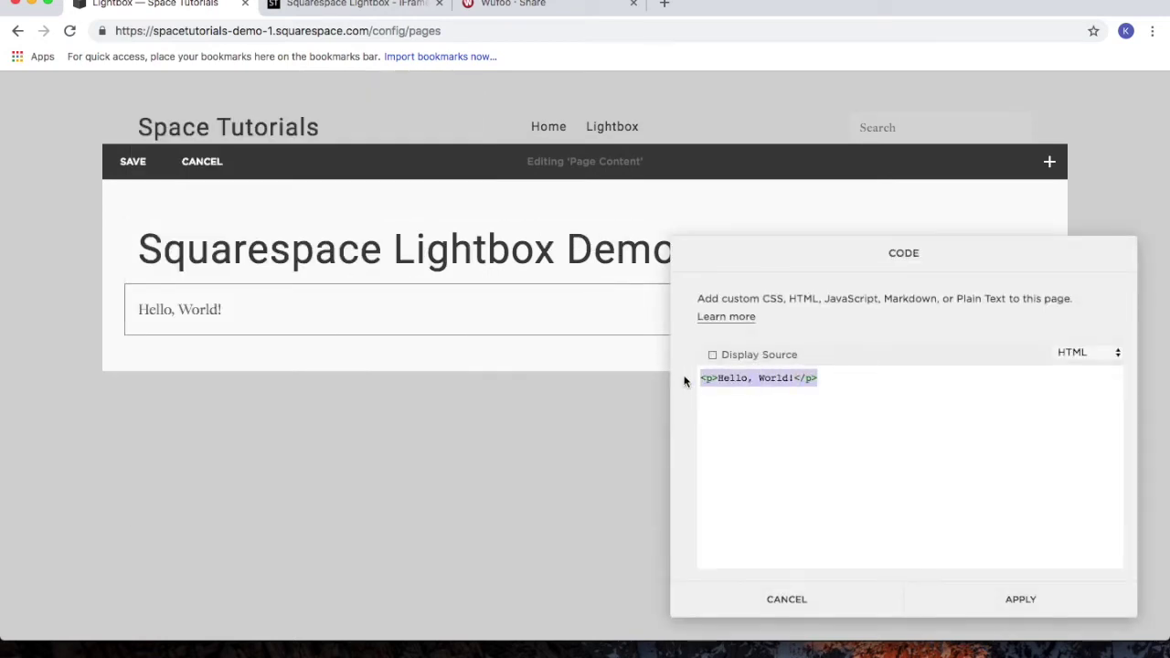
key(BackSpace)
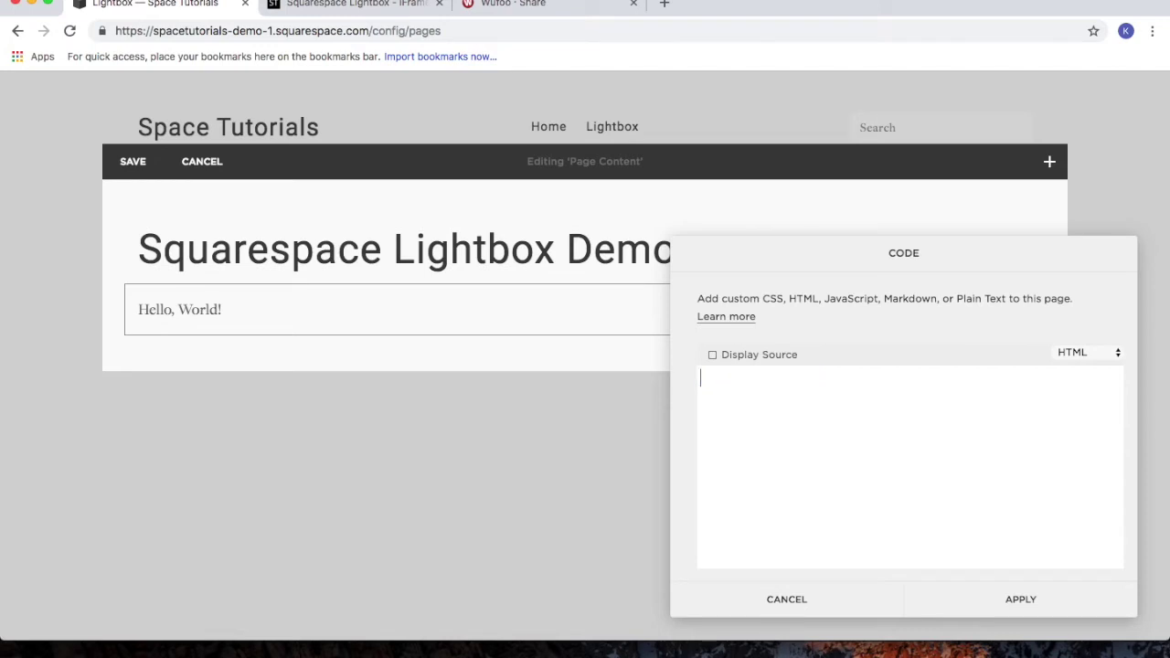
text(<a href="#/" data-featherlight="#contact-form" data-featherlight="iframe" data-featherlight-iframe-height="767" data-featherlight-iframe-width="414">Contact Us</a>)
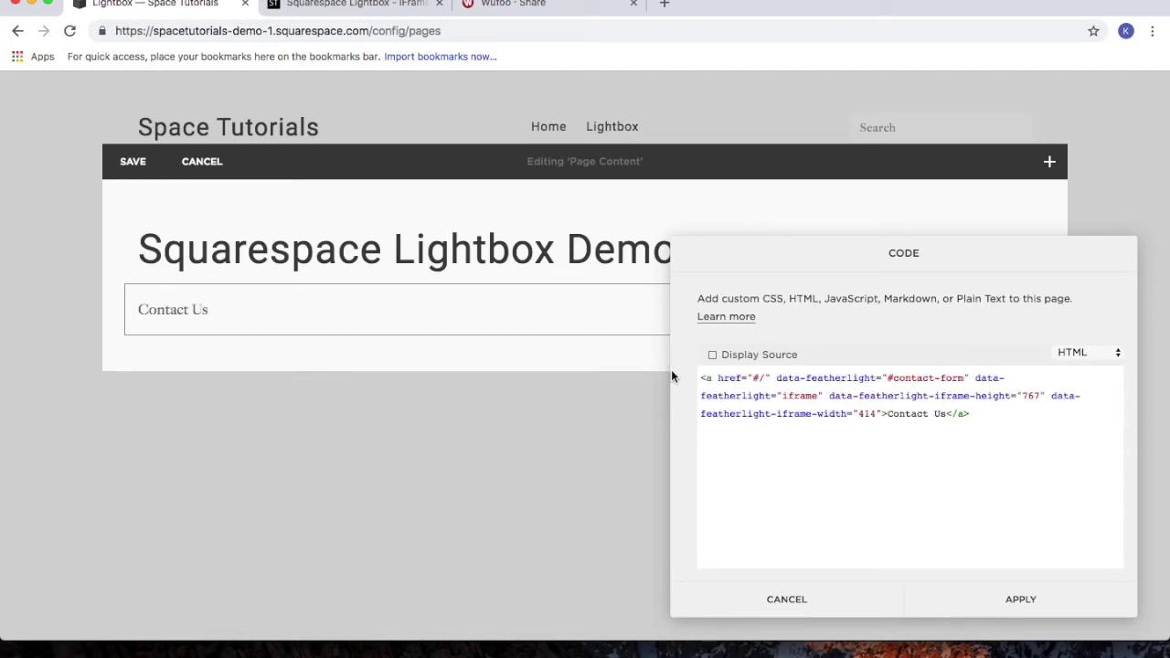
Select the Step 3 Wufoo form embed code in the tutorial, then return to Squarespace
click(387, 11)
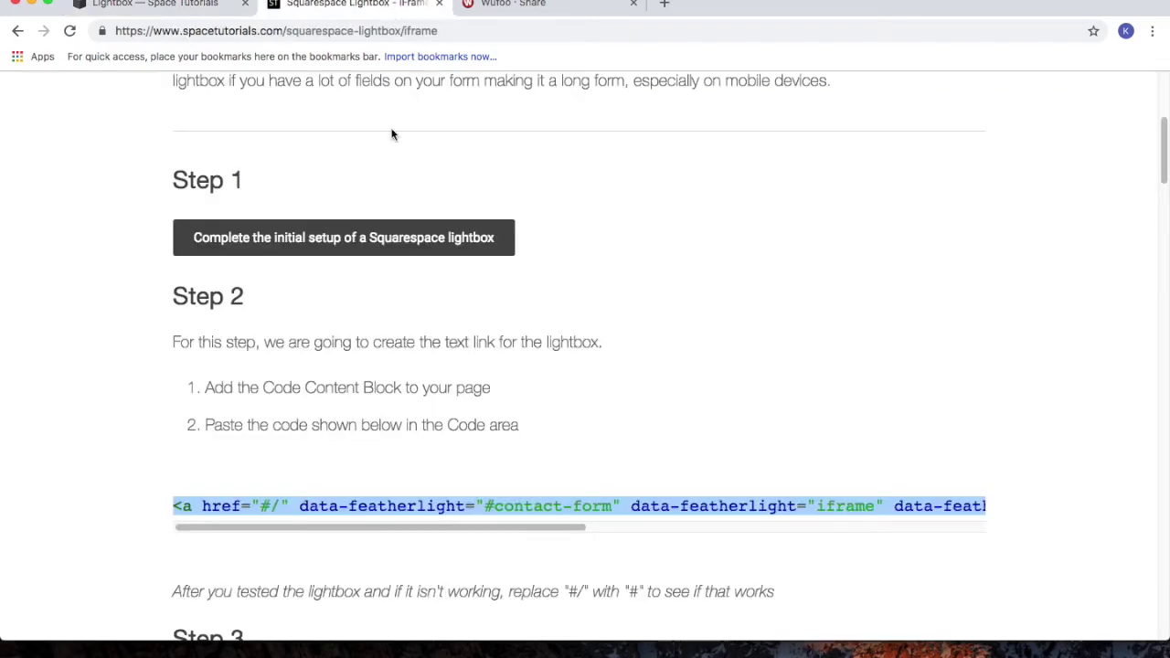
scroll(527, 351, down, 5)
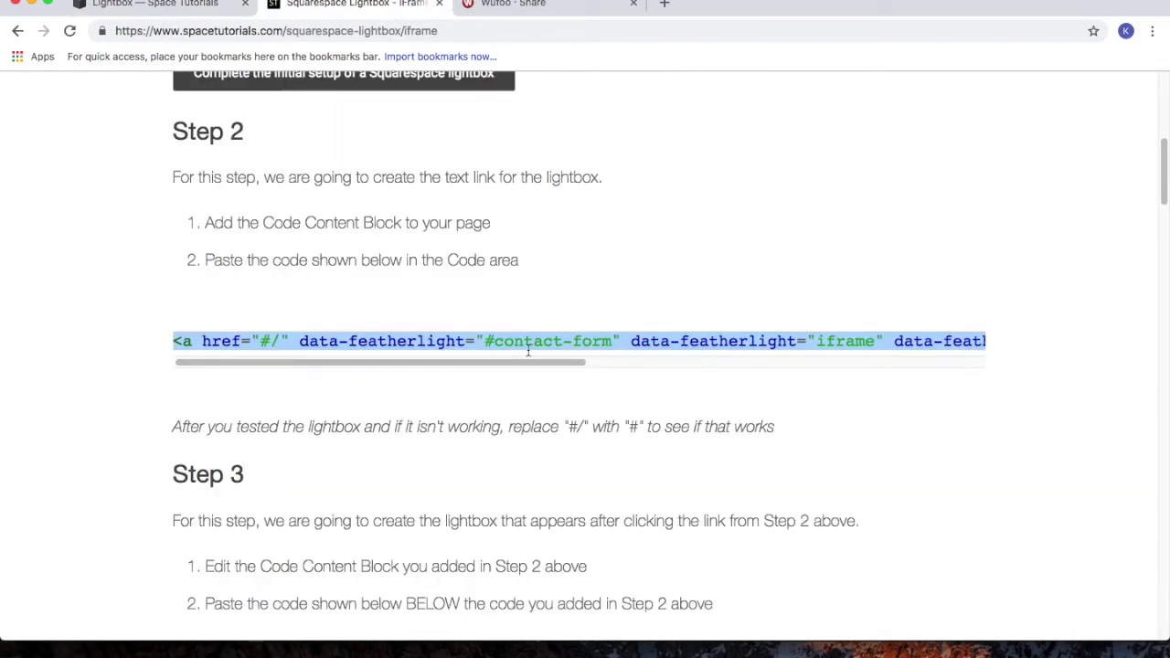
scroll(527, 351, down, 4)
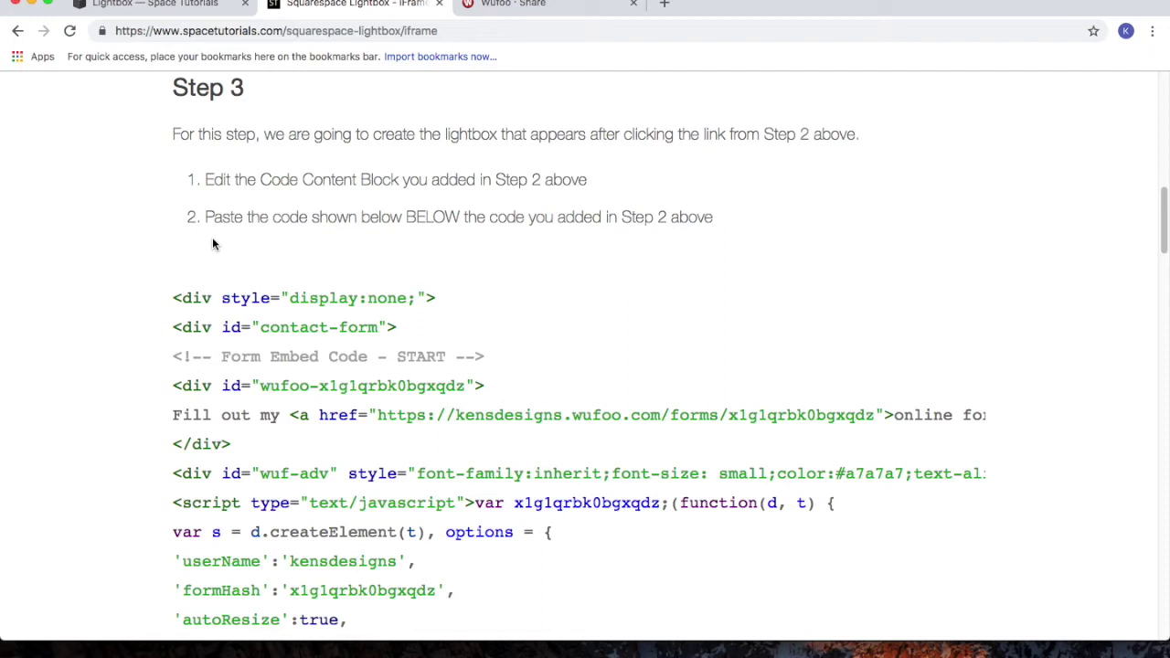
drag(172, 298, 248, 322)
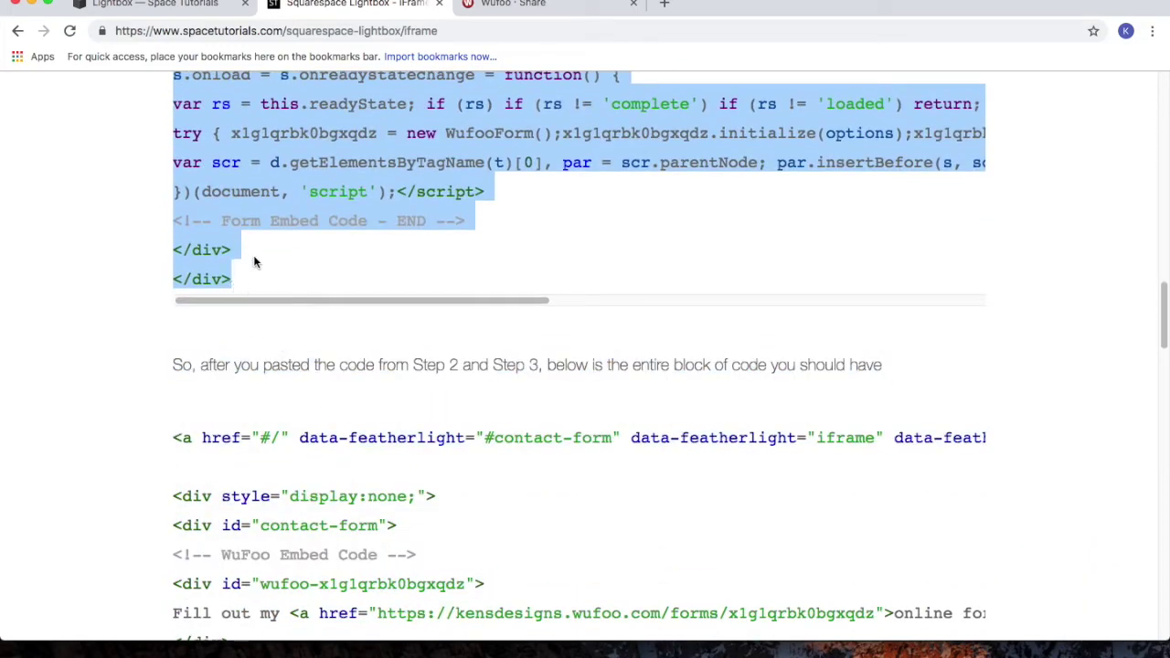
click(205, 7)
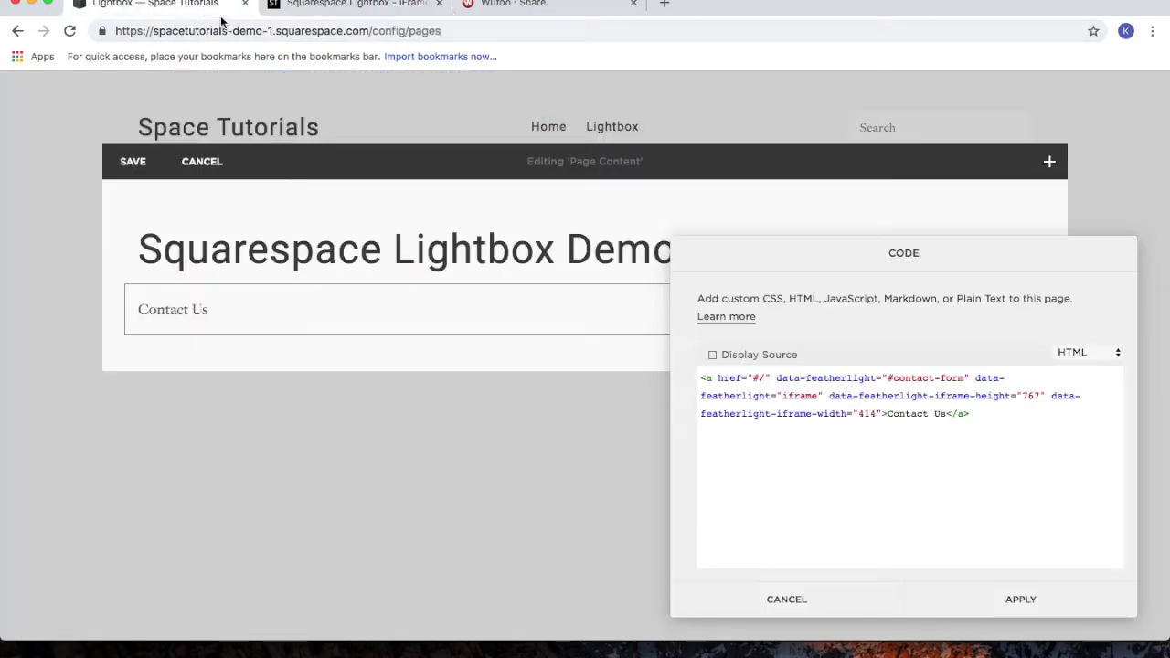
click(701, 448)
key(super+v)
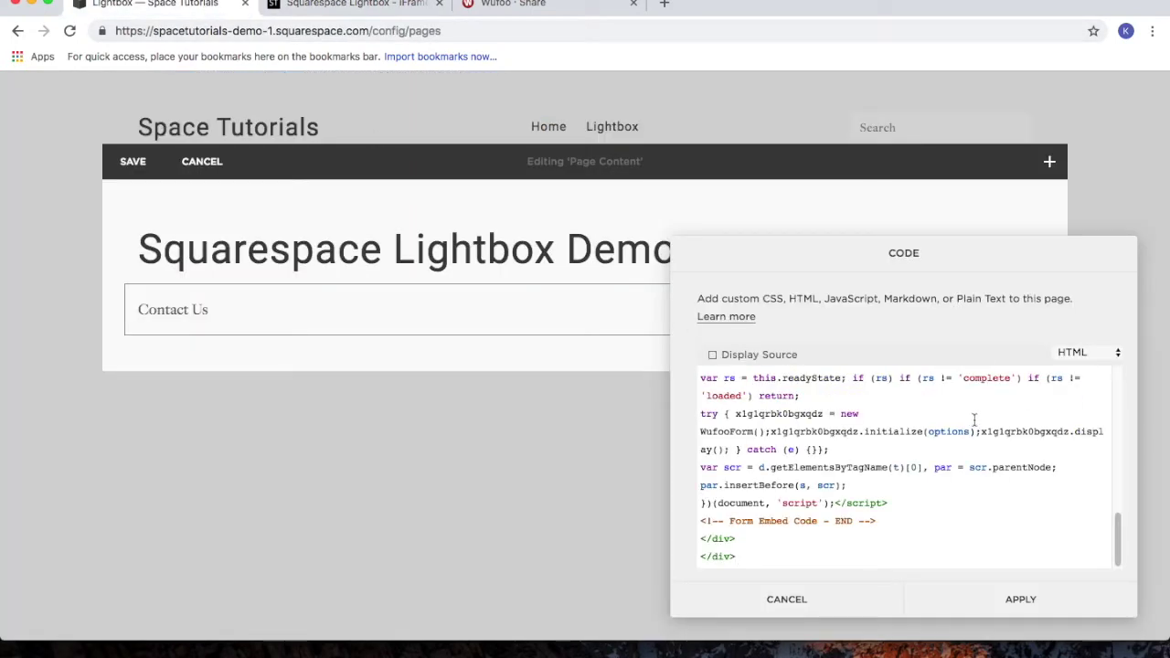
click(1015, 600)
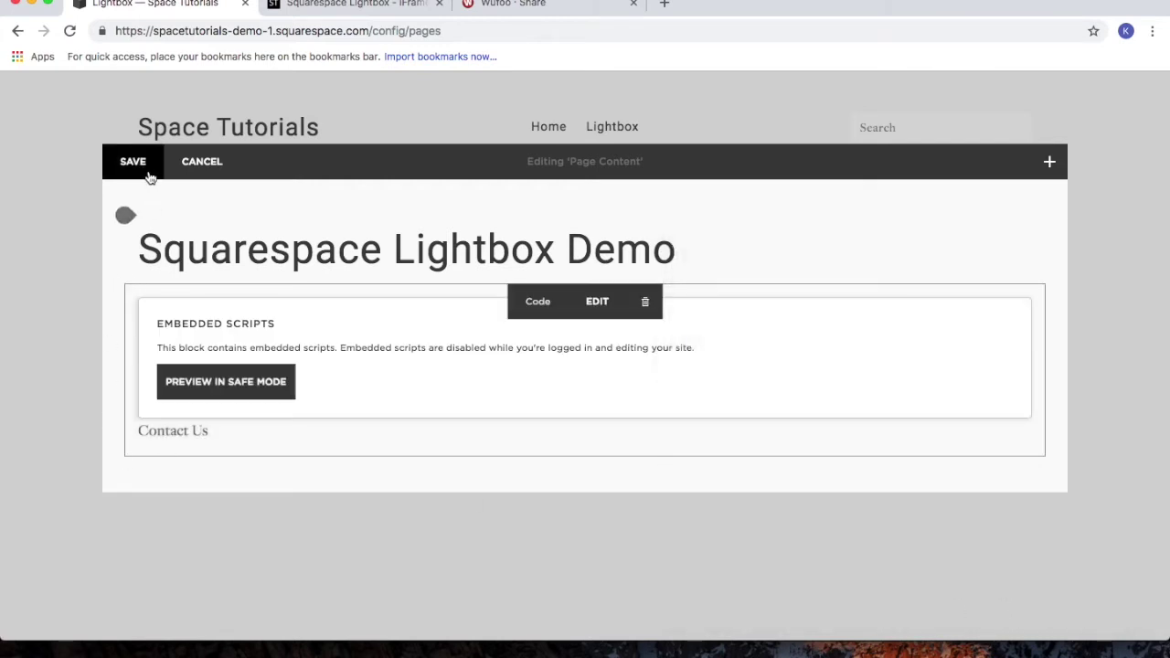
click(132, 163)
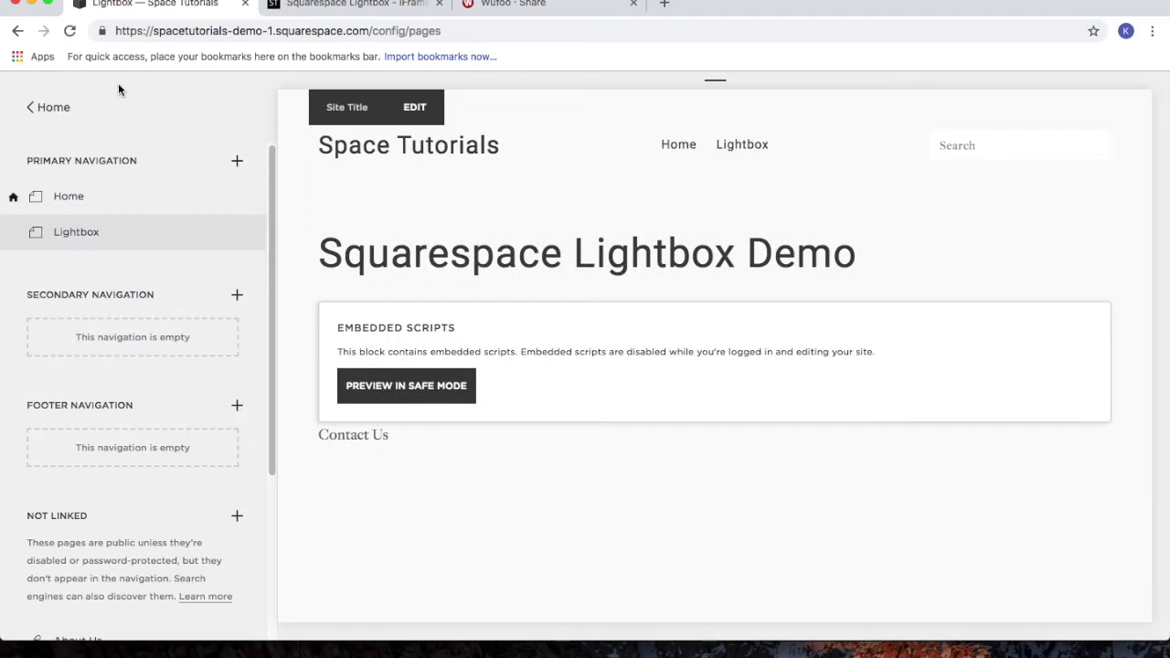
click(70, 38)
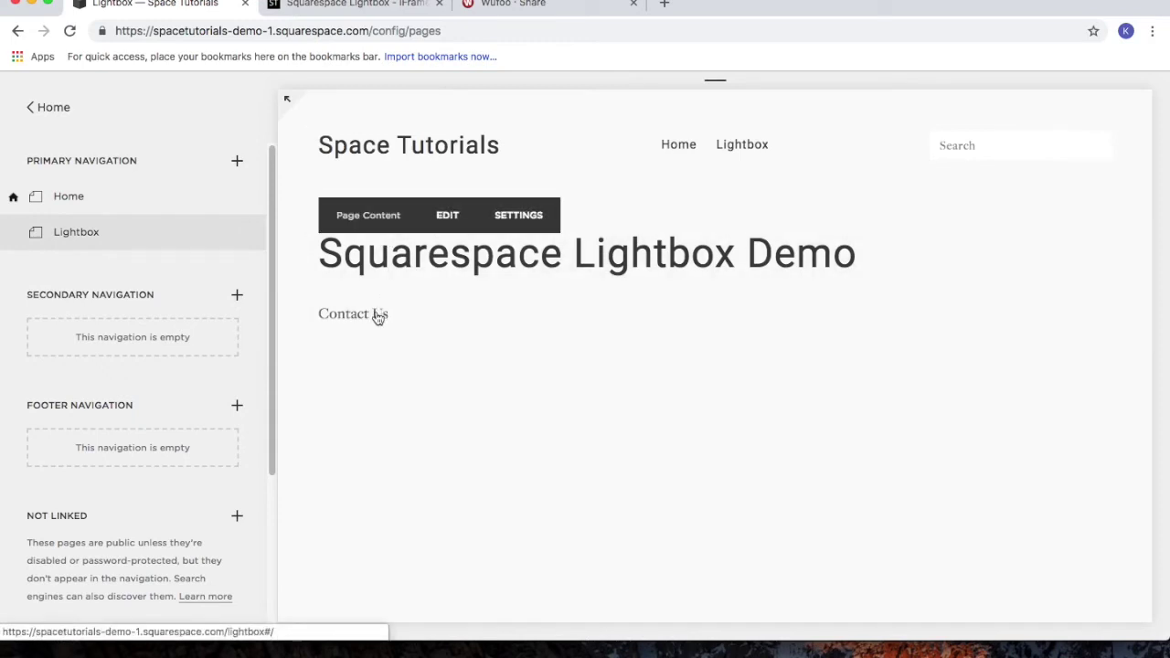
click(379, 315)
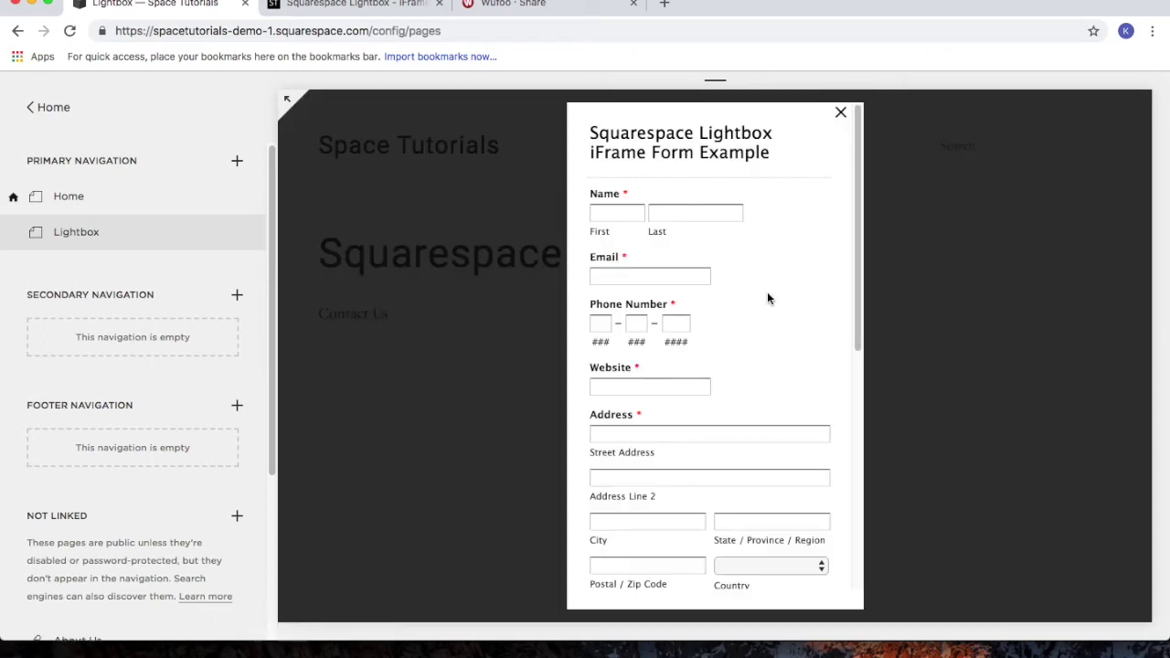
scroll(767, 291, down, 5)
scroll(773, 295, up, 5)
click(901, 300)
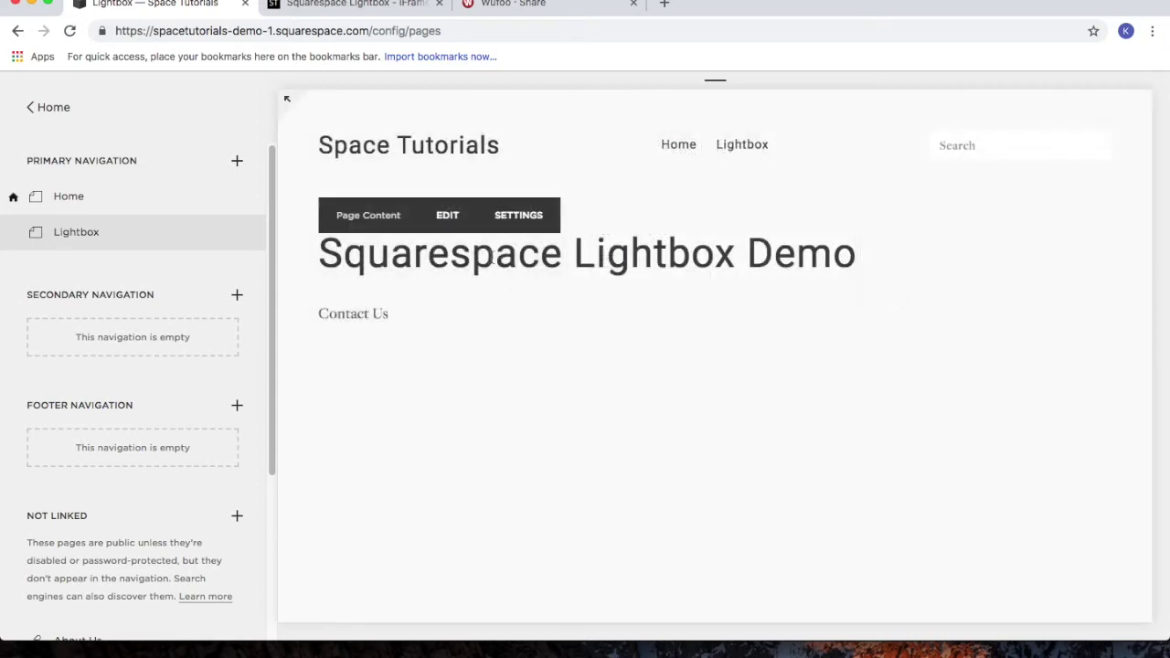
Open the page's Code block source and delete the old Wufoo embed code
click(454, 223)
mouse_move(572, 327)
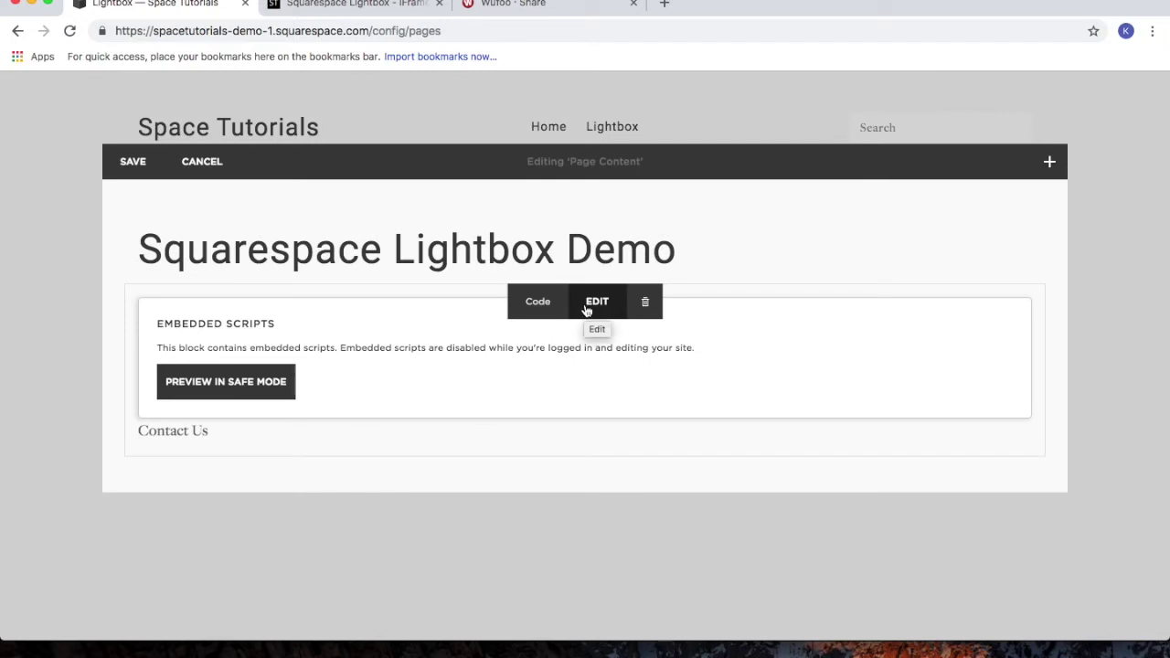
click(590, 308)
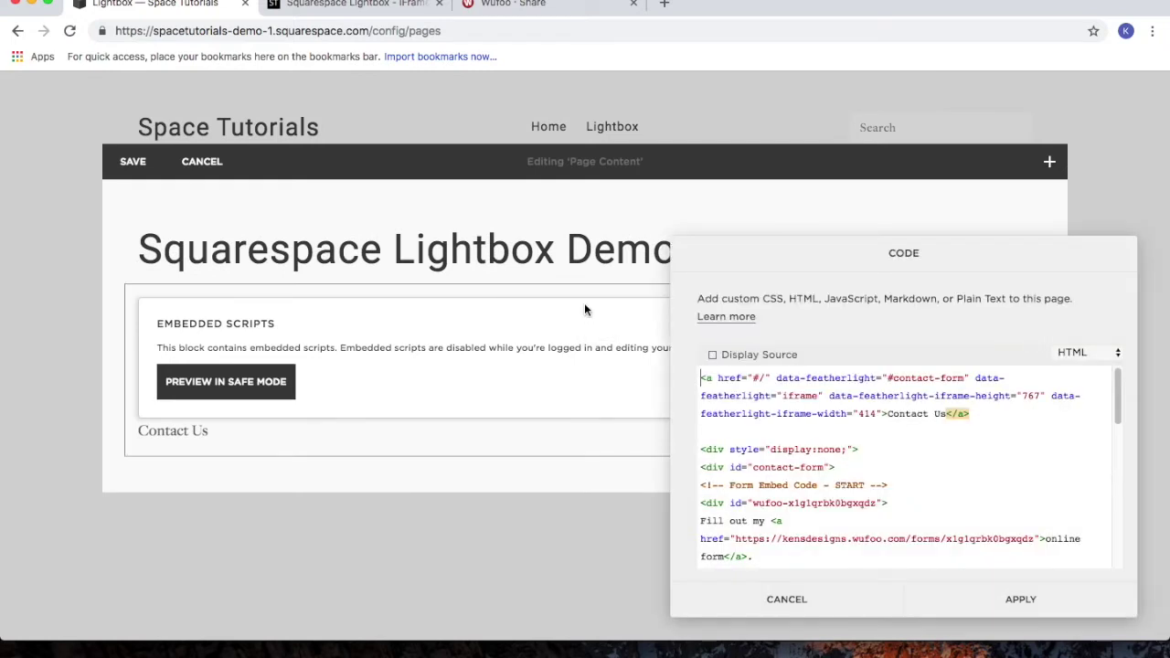
scroll(970, 487, down, 3)
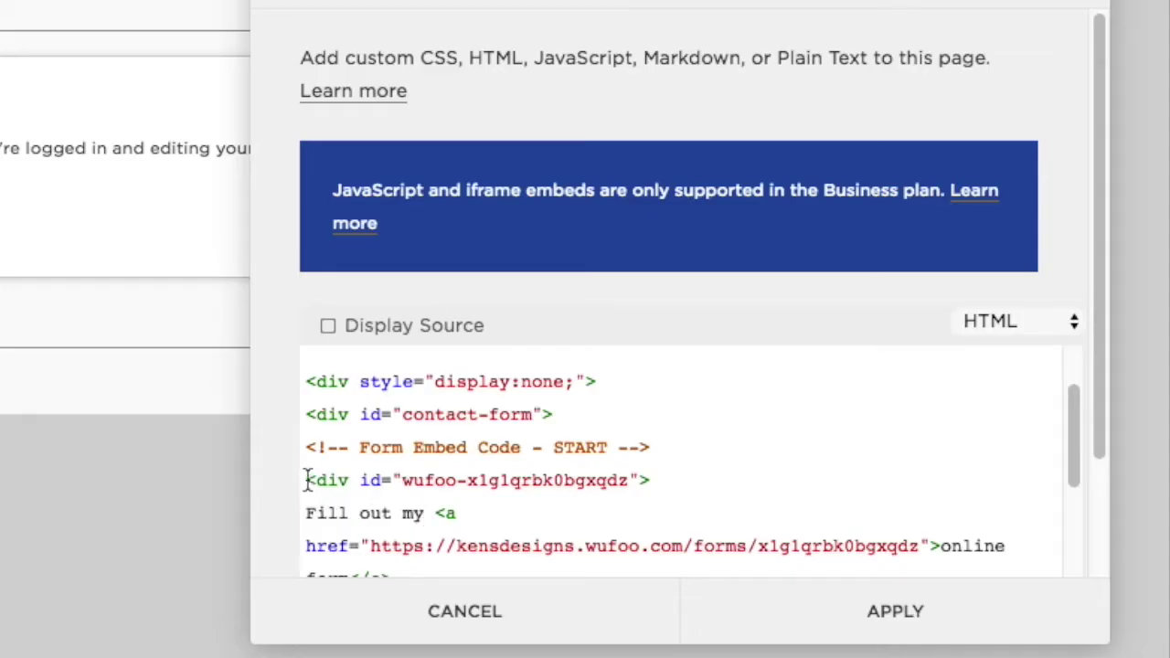
drag(699, 529, 844, 536)
drag(570, 494, 674, 607)
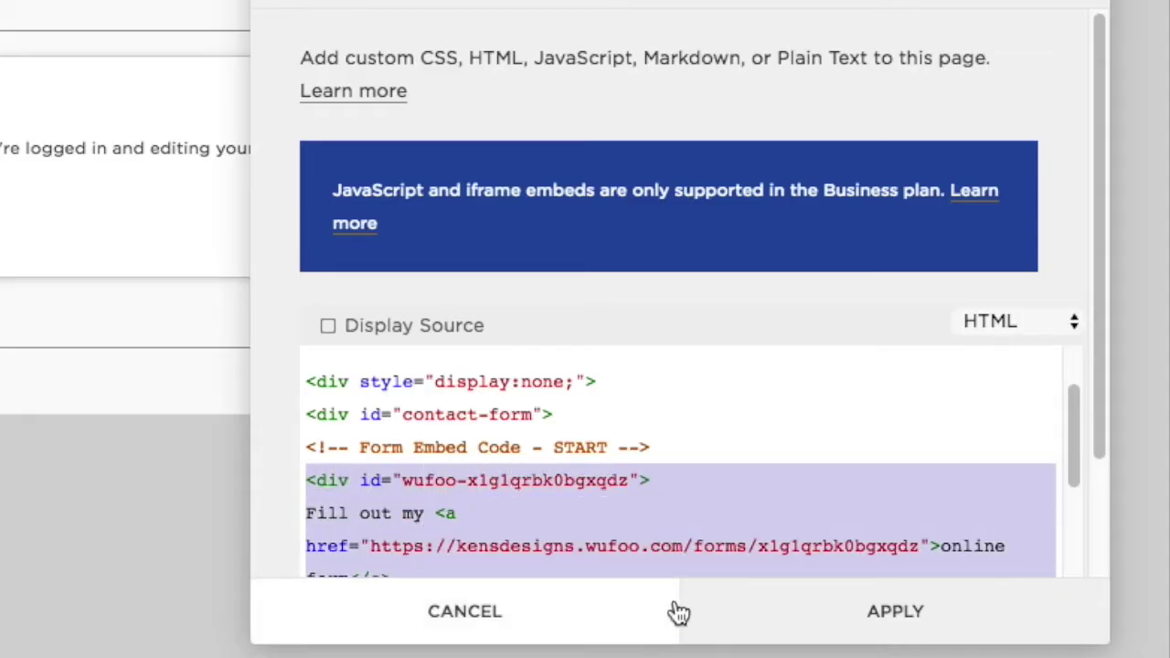
scroll(645, 562, down, 10)
drag(644, 563, 666, 452)
key(BackSpace)
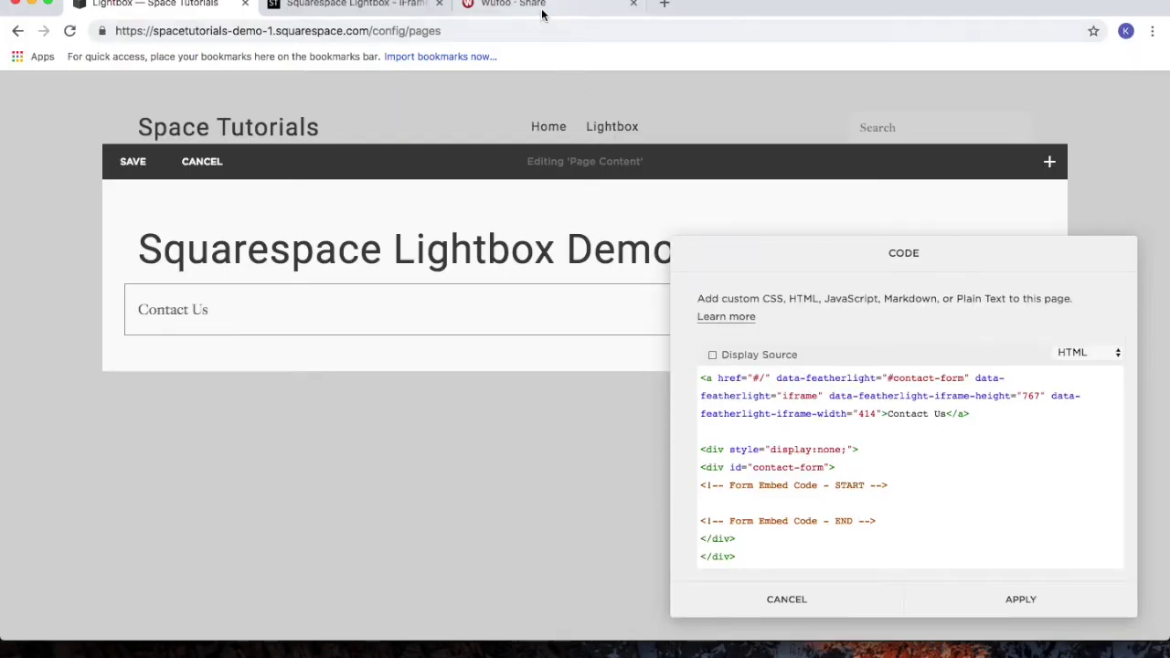
click(544, 16)
Copy the Wufoo 'Embed with JavaScript' code and go back to the Squarespace editor
click(431, 342)
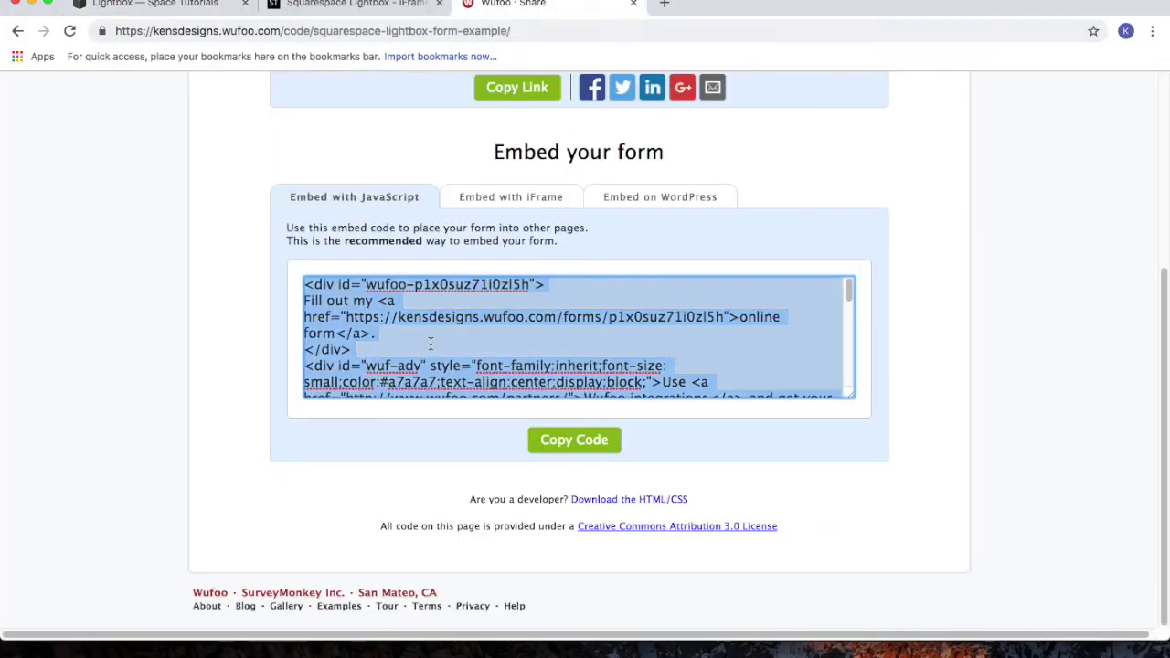
right_click(340, 308)
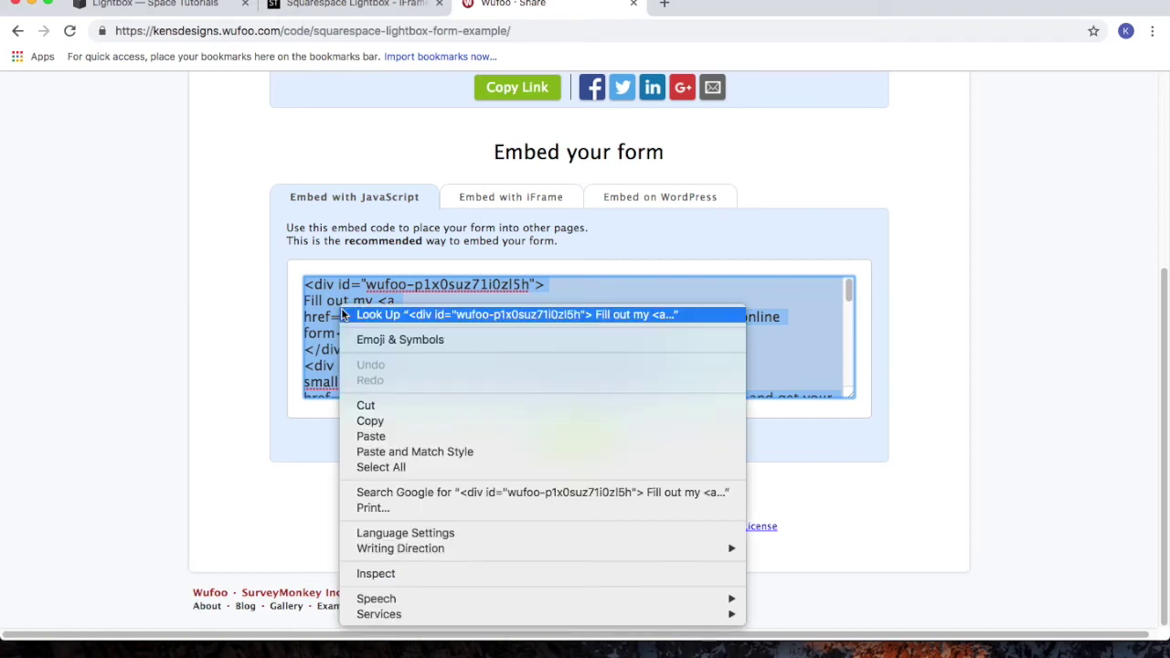
click(371, 422)
click(210, 6)
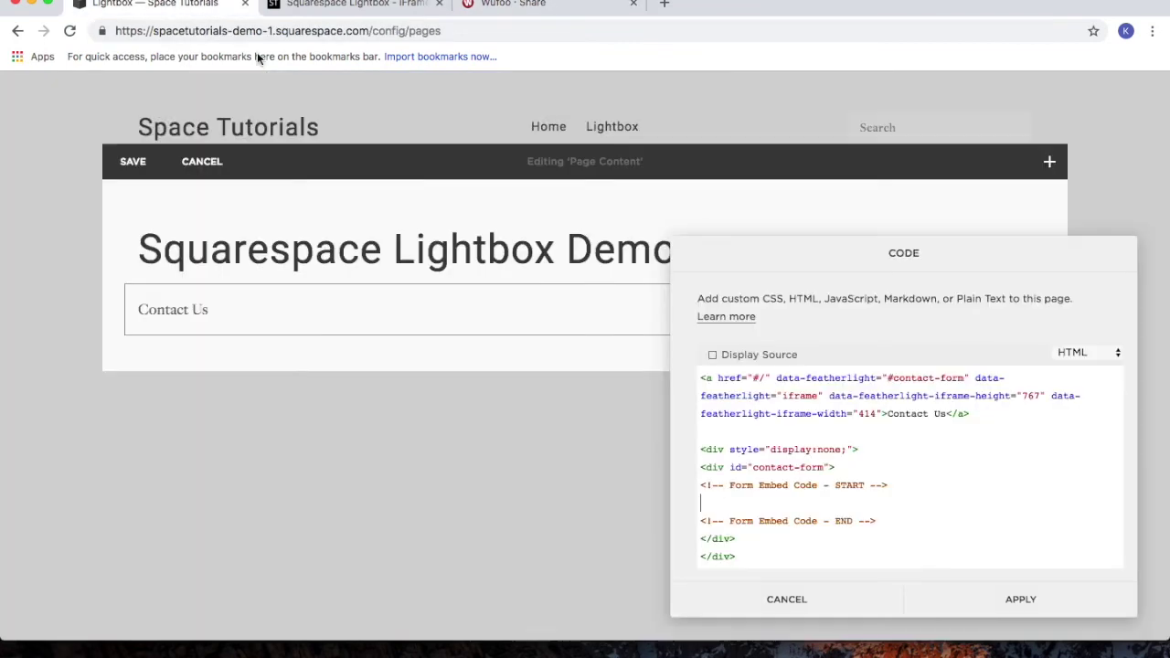
Paste the Wufoo embed code on the blank line, apply it, and save the page
click(792, 503)
key(ctrl+v)
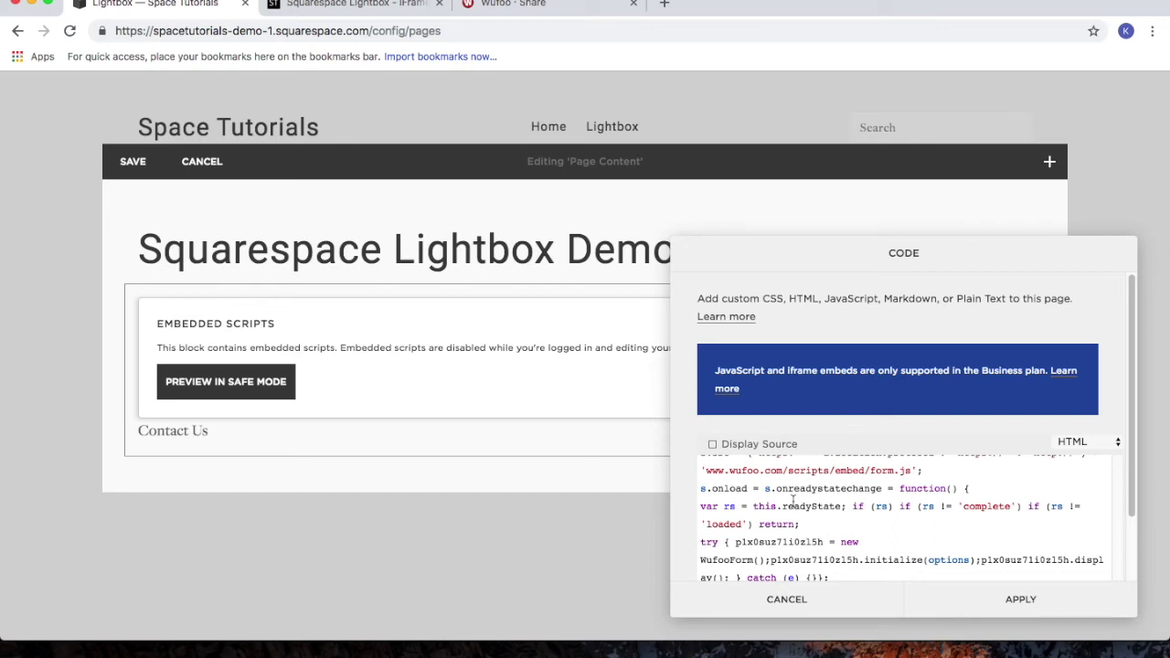
click(998, 606)
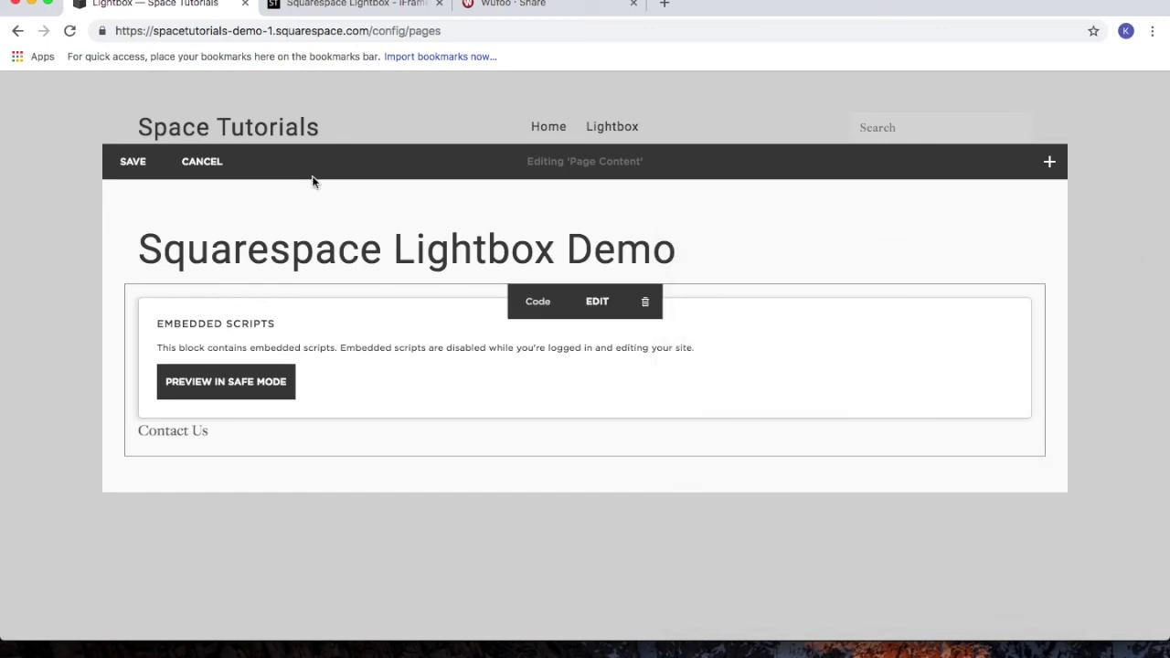
click(131, 170)
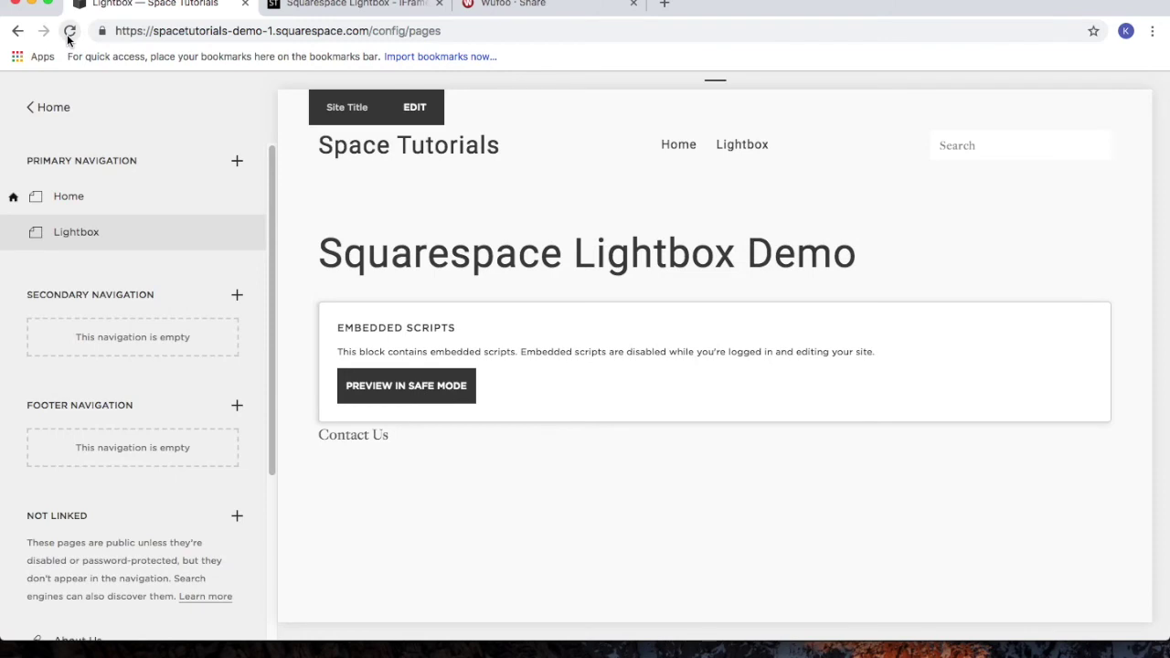
Reload the page and test that Contact Us opens the Wufoo lightbox form
click(70, 35)
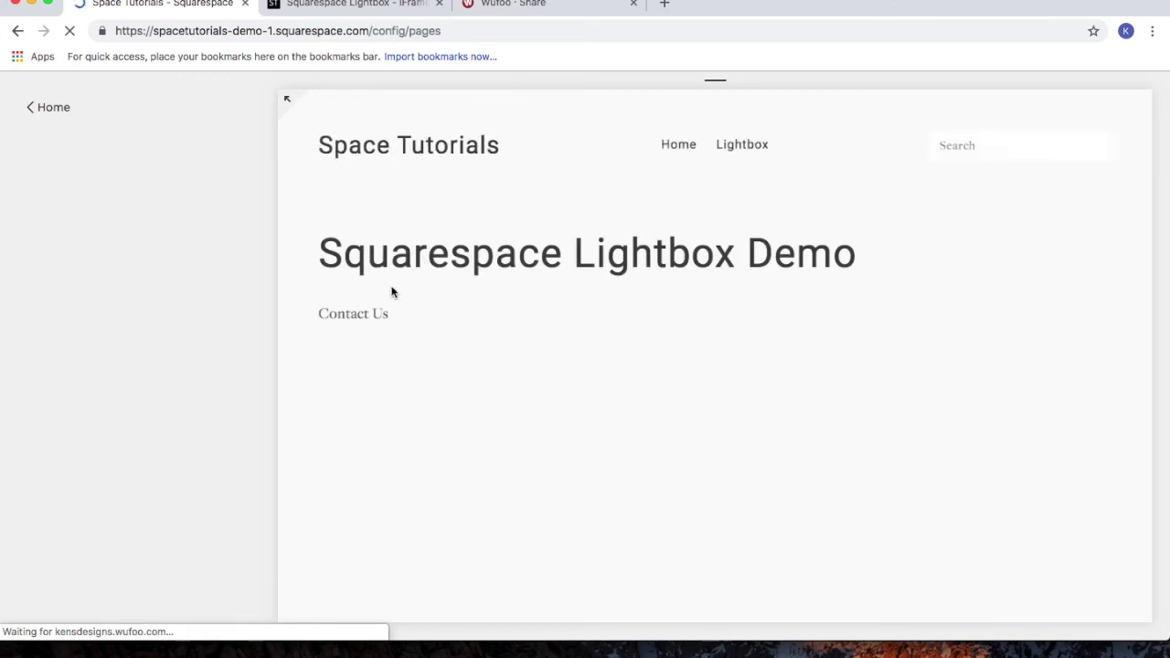
click(374, 315)
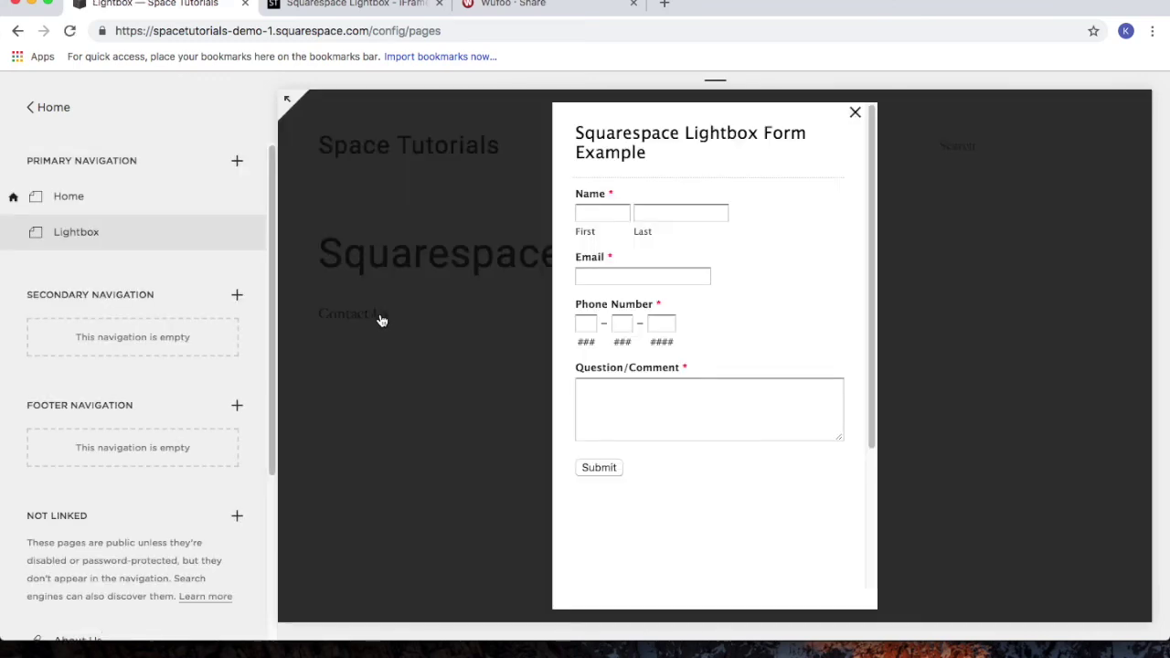
click(418, 366)
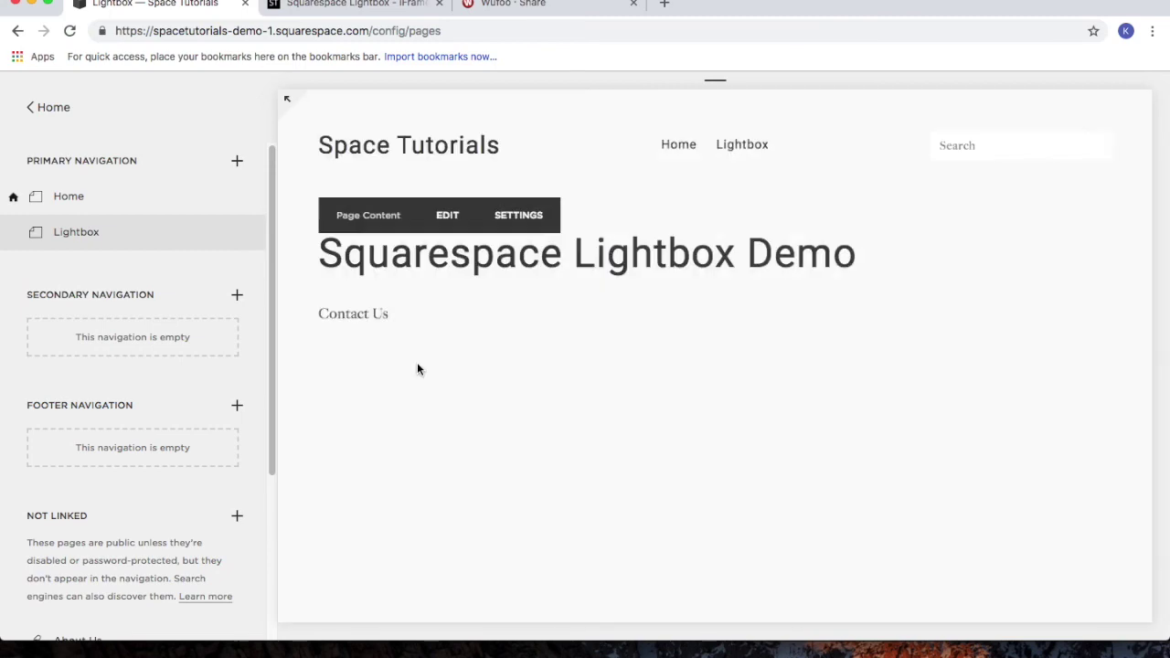
click(416, 5)
click(544, 255)
scroll(521, 269, up, 15)
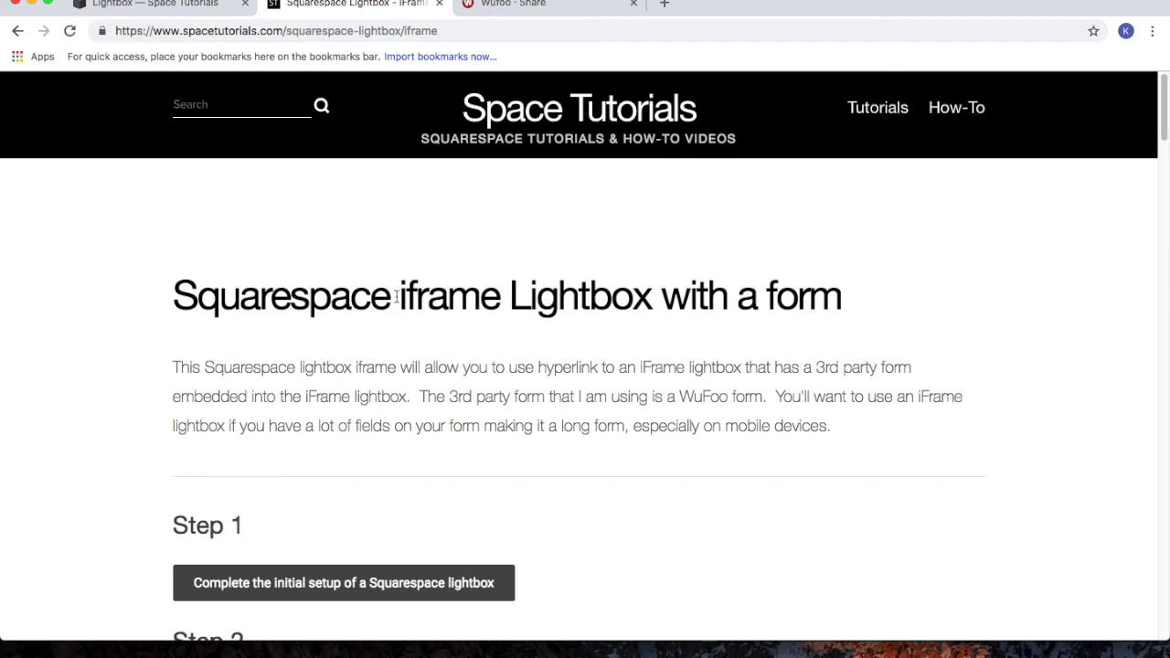
scroll(398, 296, down, 1)
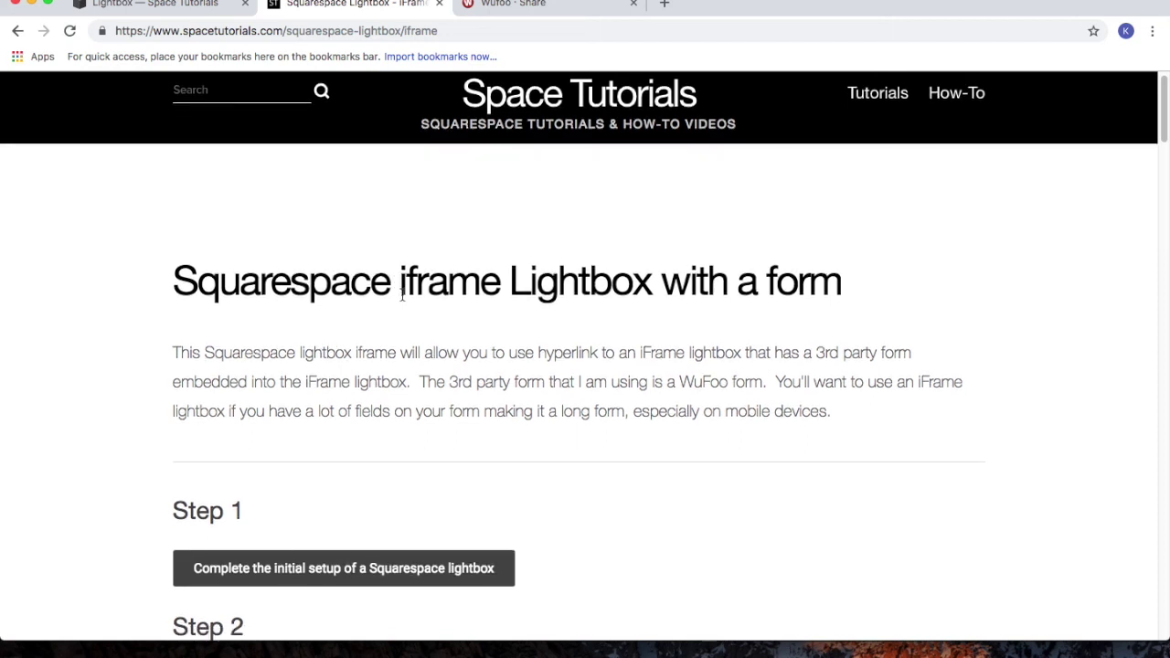